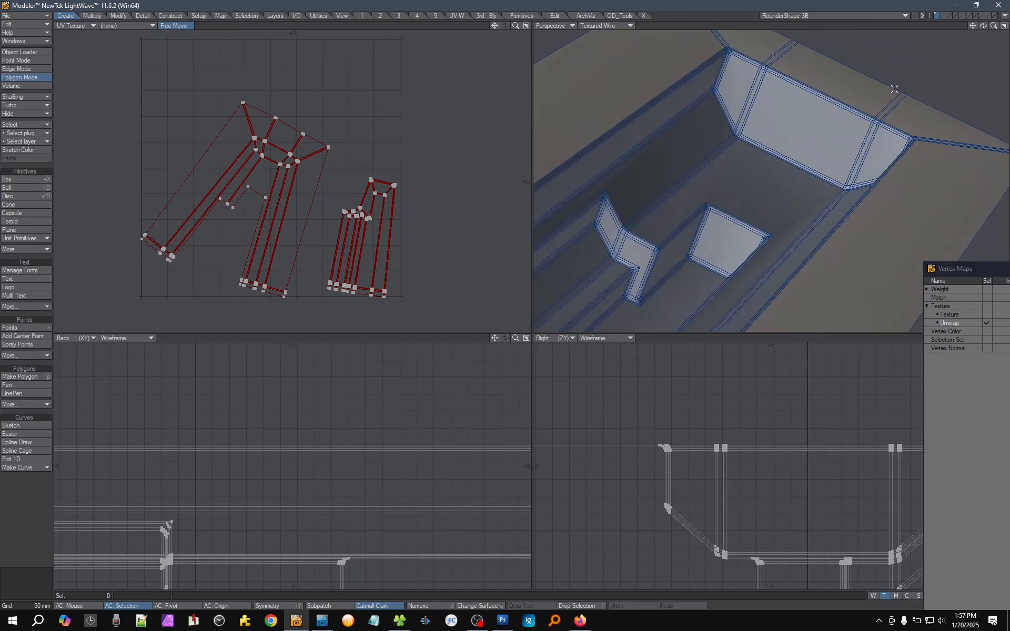
Select the recessed floor polygon of the channel and display its Texture UV map.
{"action": "mouse_move", "coordinate": [893, 90]}
{"action": "right_mouse_down"}
{"action": "mouse_move", "coordinate": [838, 90]}
{"action": "mouse_move", "coordinate": [703, 183]}
{"action": "right_mouse_up"}
{"action": "left_click", "coordinate": [760, 192]}
{"action": "left_click", "coordinate": [948, 315]}
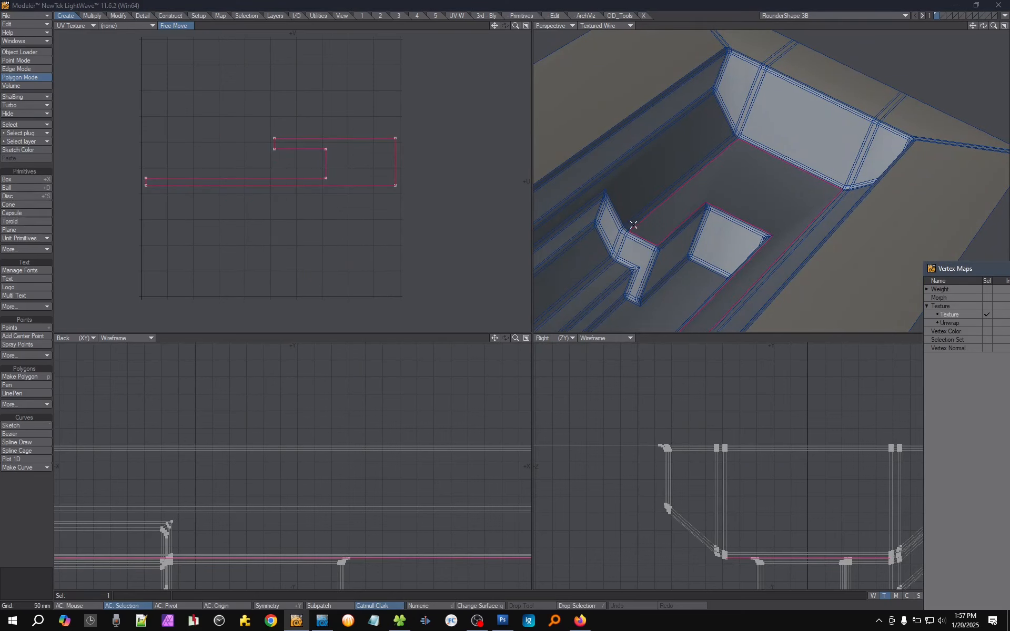
{"action": "scroll", "coordinate": [763, 213], "scroll_direction": "down", "scroll_amount": 2}
{"action": "scroll", "coordinate": [773, 221], "scroll_direction": "down", "scroll_amount": 3}
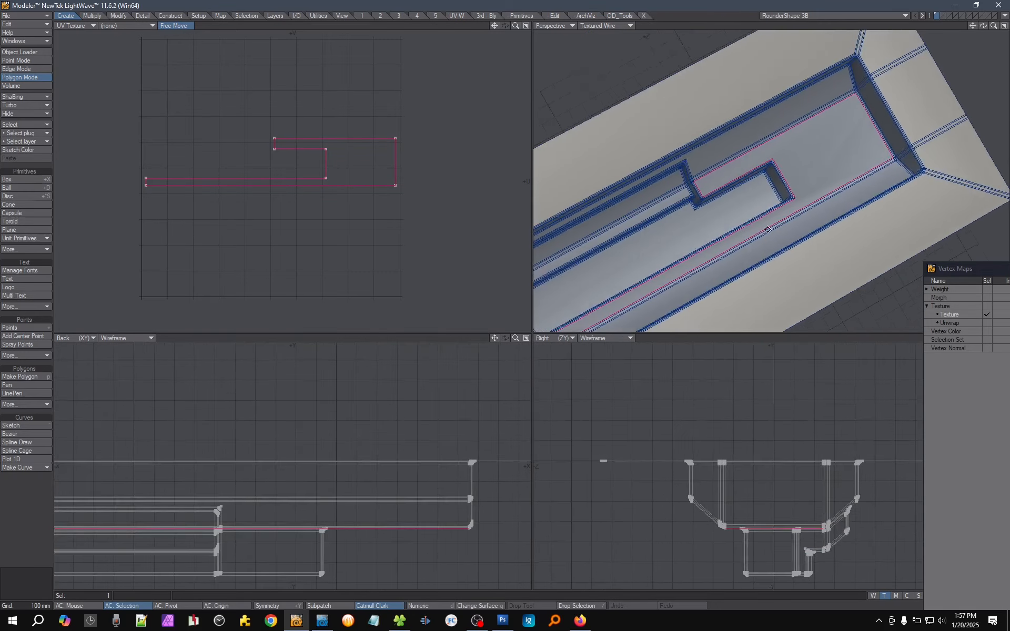
{"action": "left_click_drag", "start_coordinate": [773, 221], "coordinate": [839, 148], "text": "alt"}
{"action": "scroll", "coordinate": [808, 171], "scroll_direction": "up", "scroll_amount": 4}
{"action": "mouse_move", "coordinate": [838, 143]}
{"action": "right_mouse_down"}
{"action": "mouse_move", "coordinate": [834, 153]}
{"action": "mouse_move", "coordinate": [807, 142]}
{"action": "mouse_move", "coordinate": [817, 181]}
{"action": "mouse_move", "coordinate": [788, 142]}
{"action": "mouse_move", "coordinate": [797, 161]}
{"action": "right_mouse_up"}
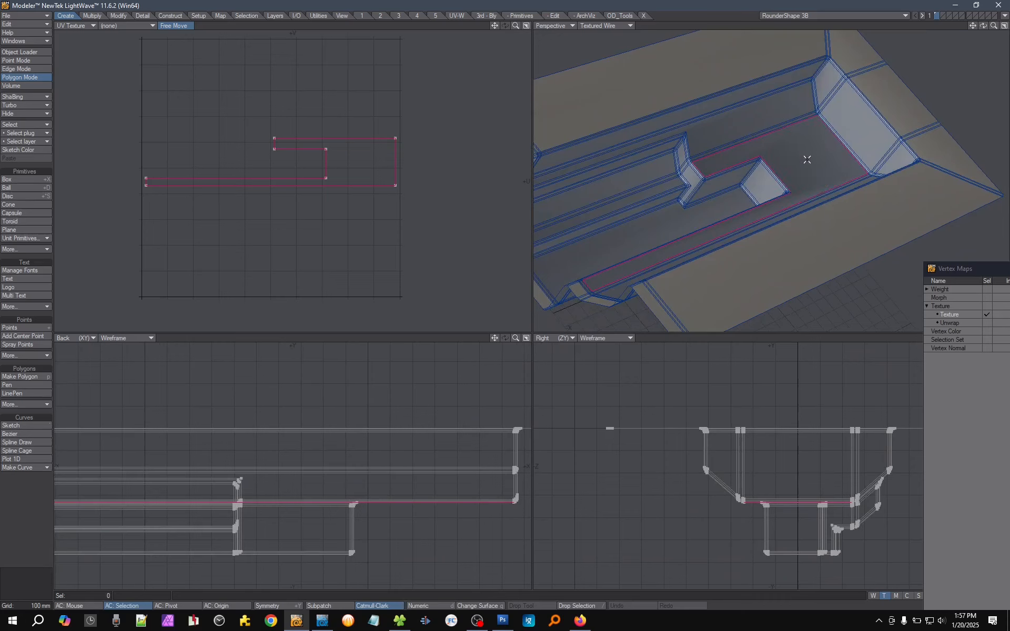
Reselect the recessed floor polygon and close the Vertex Maps window.
{"action": "left_click", "coordinate": [805, 156]}
{"action": "left_click", "coordinate": [804, 158]}
{"action": "left_click_drag", "start_coordinate": [958, 271], "coordinate": [614, 100]}
{"action": "left_click", "coordinate": [748, 98]}
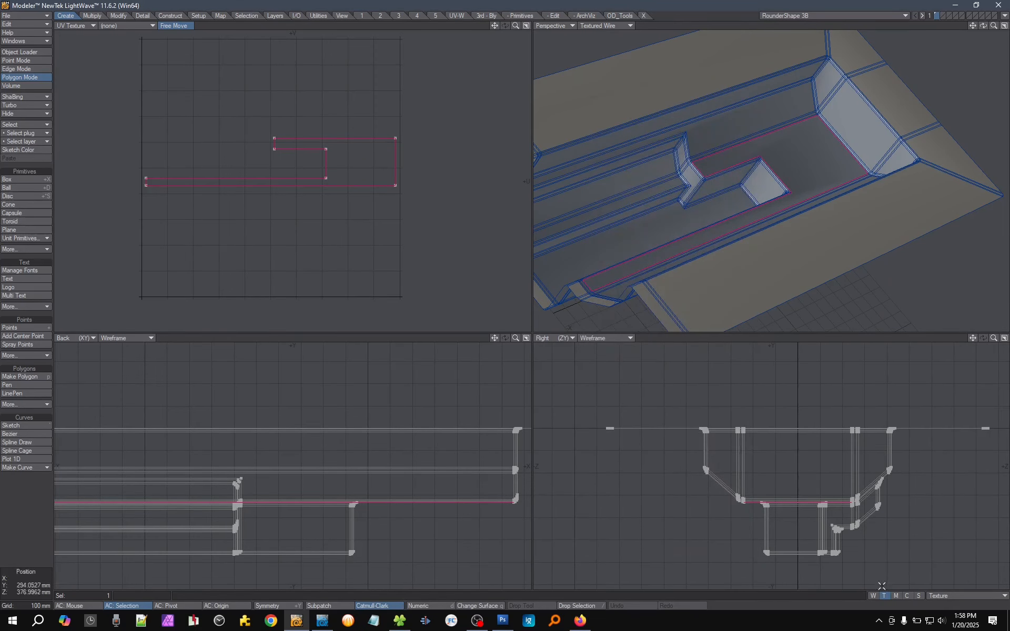
{"action": "left_click", "coordinate": [968, 596]}
{"action": "left_click", "coordinate": [956, 600]}
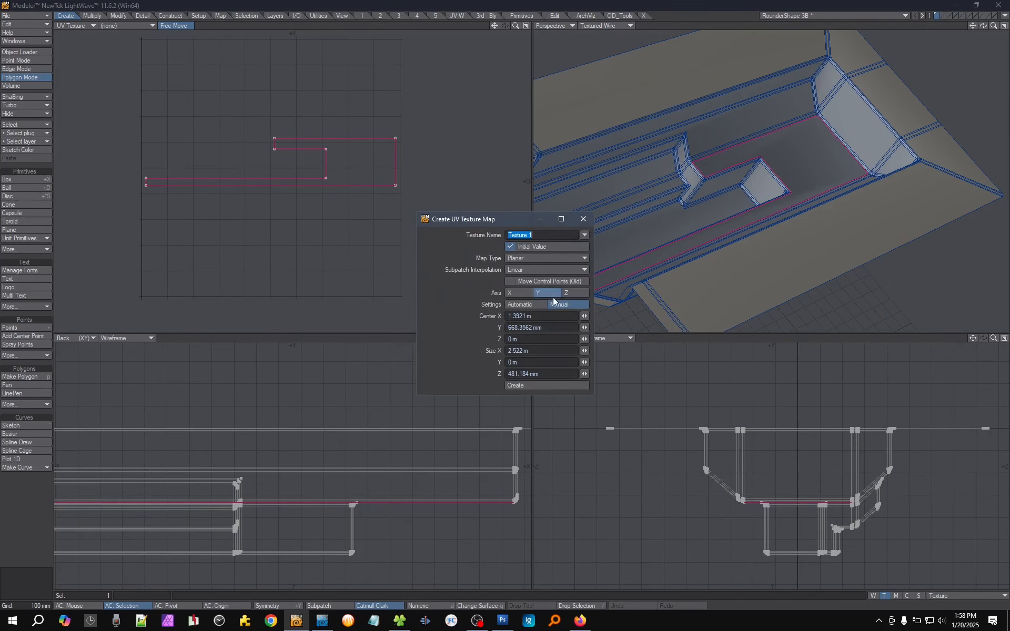
{"action": "left_click", "coordinate": [529, 305]}
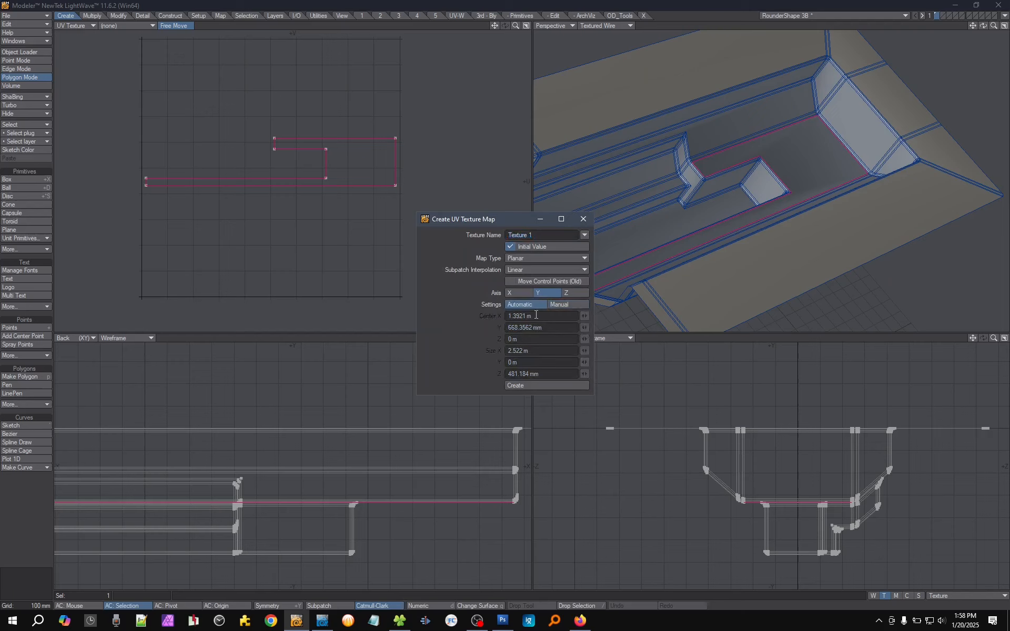
{"action": "left_click", "coordinate": [571, 305]}
{"action": "type", "text": "0"}
{"action": "key", "text": "Tab"}
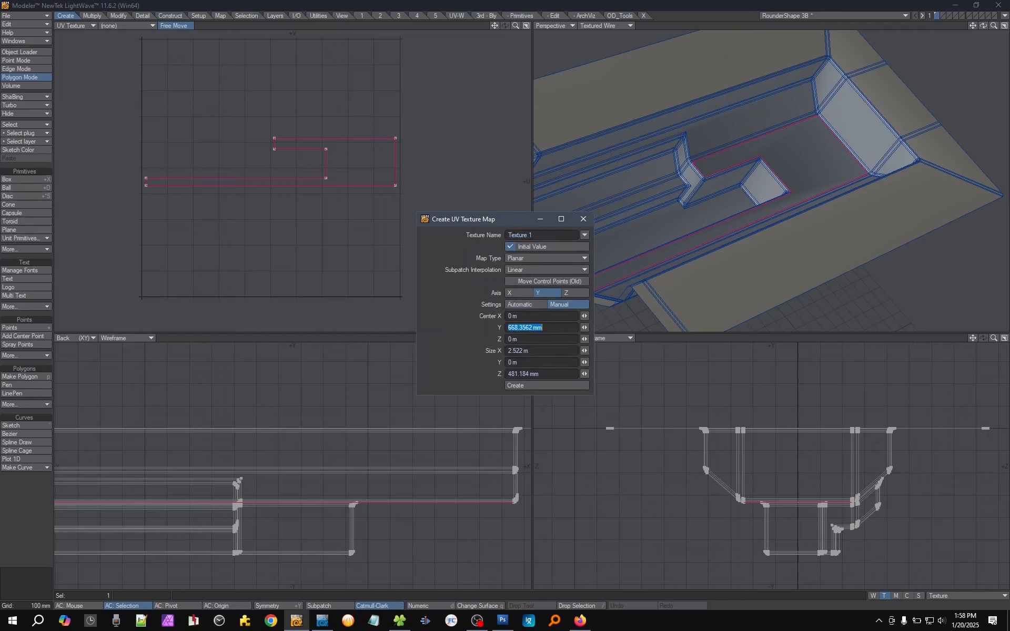
{"action": "type", "text": "0"}
{"action": "key", "text": "Tab"}
{"action": "key", "text": "Tab"}
{"action": "type", "text": "1"}
{"action": "key", "text": "Tab"}
{"action": "key", "text": "Tab"}
{"action": "type", "text": "1"}
{"action": "key", "text": "Tab"}
{"action": "left_click", "coordinate": [582, 219]}
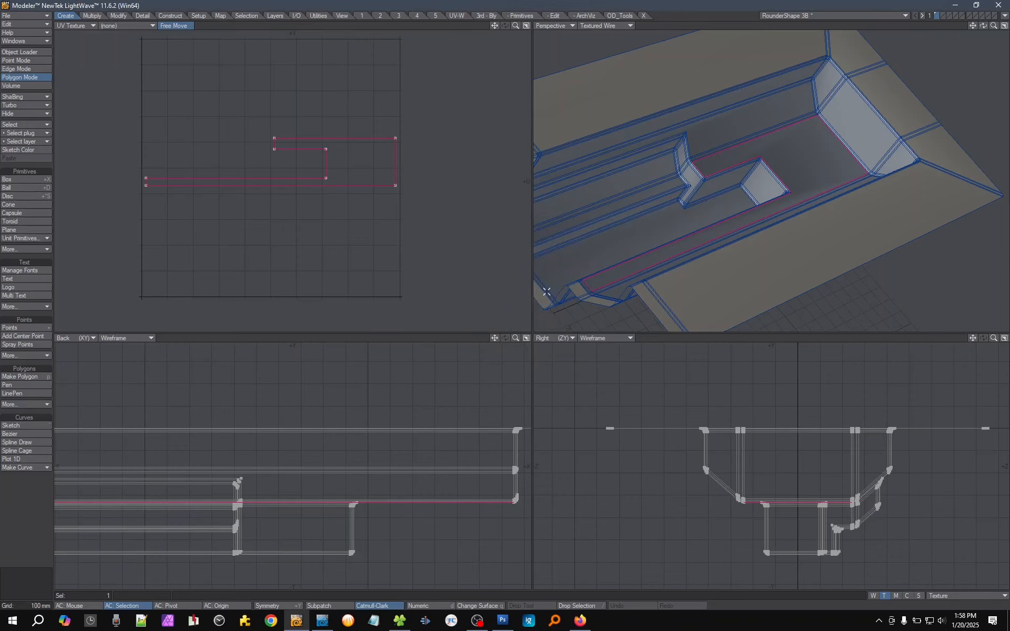
Switch to LightWave Layout and examine the bump texture layers of the Darker surface, including Simplex Noise.
{"action": "left_click", "coordinate": [322, 621]}
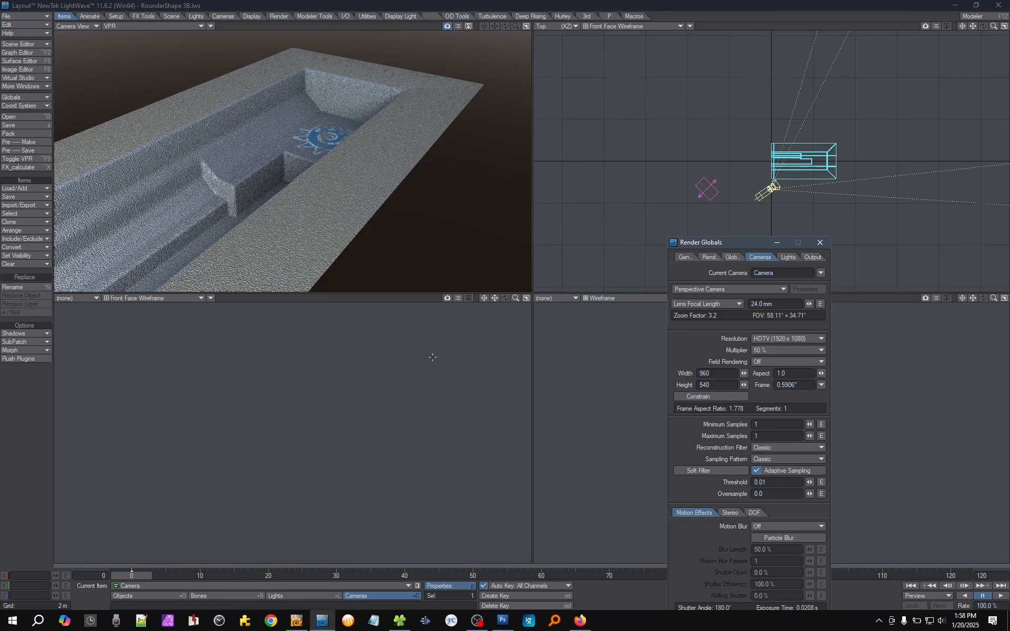
{"action": "key", "text": "F5"}
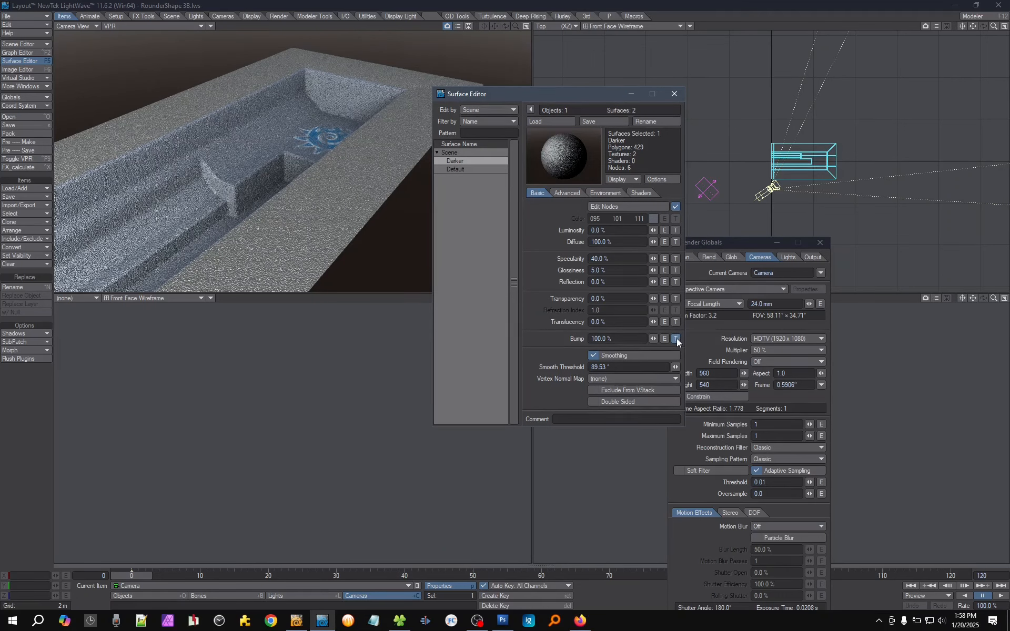
{"action": "left_click", "coordinate": [676, 338]}
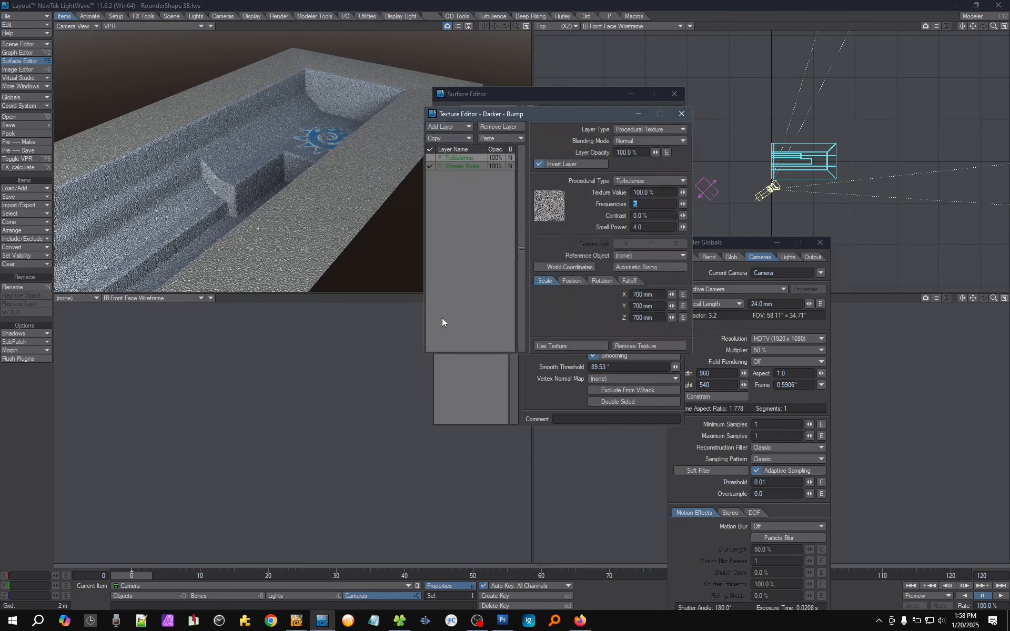
{"action": "left_click", "coordinate": [465, 166]}
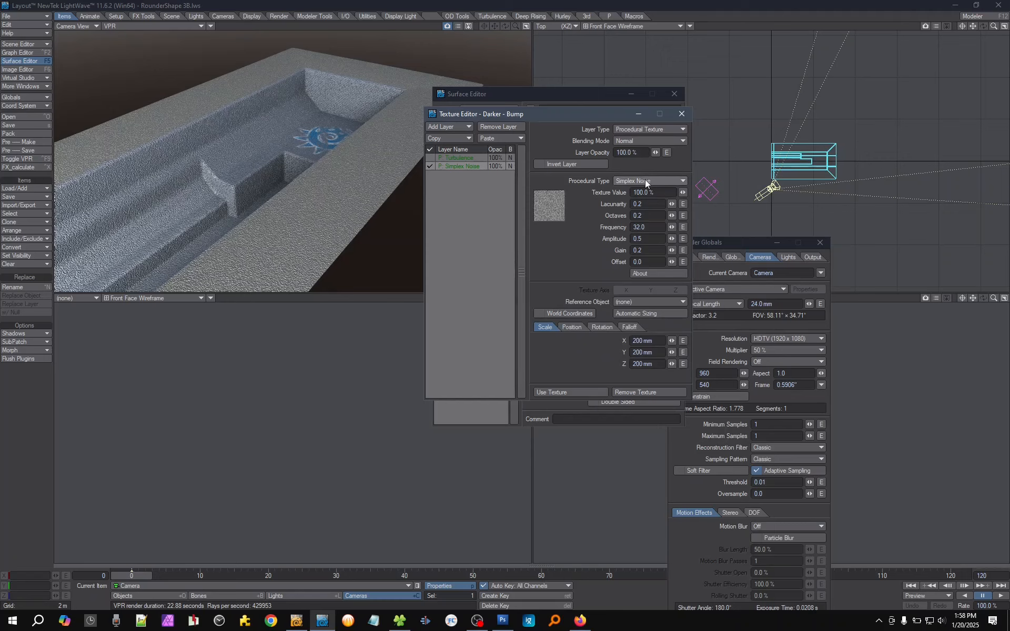
{"action": "left_click", "coordinate": [681, 114]}
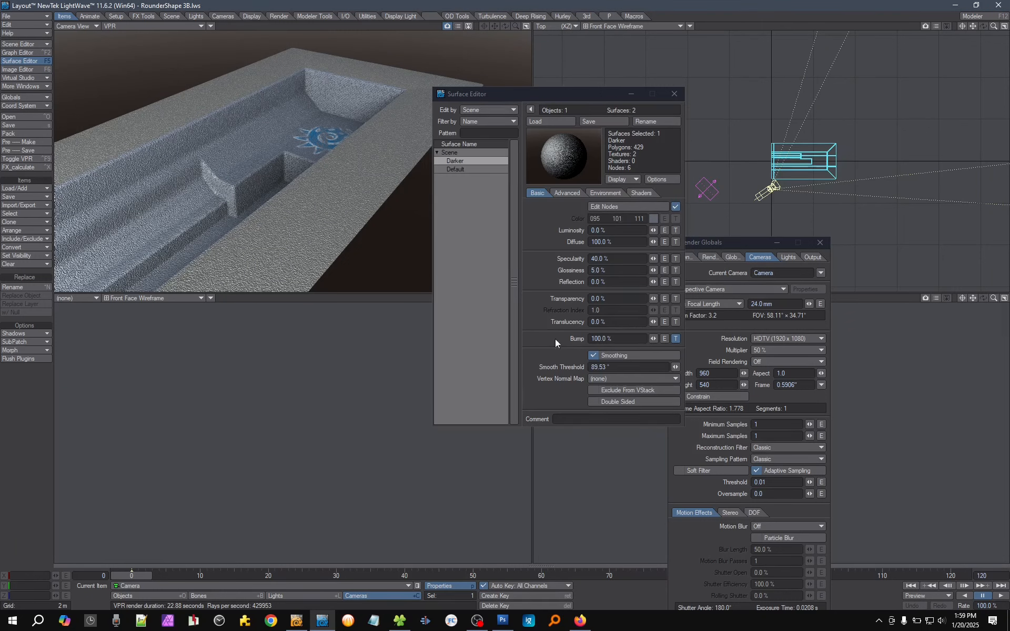
Open the Darker surface's node network and the settings of its Image node.
{"action": "left_click", "coordinate": [617, 207]}
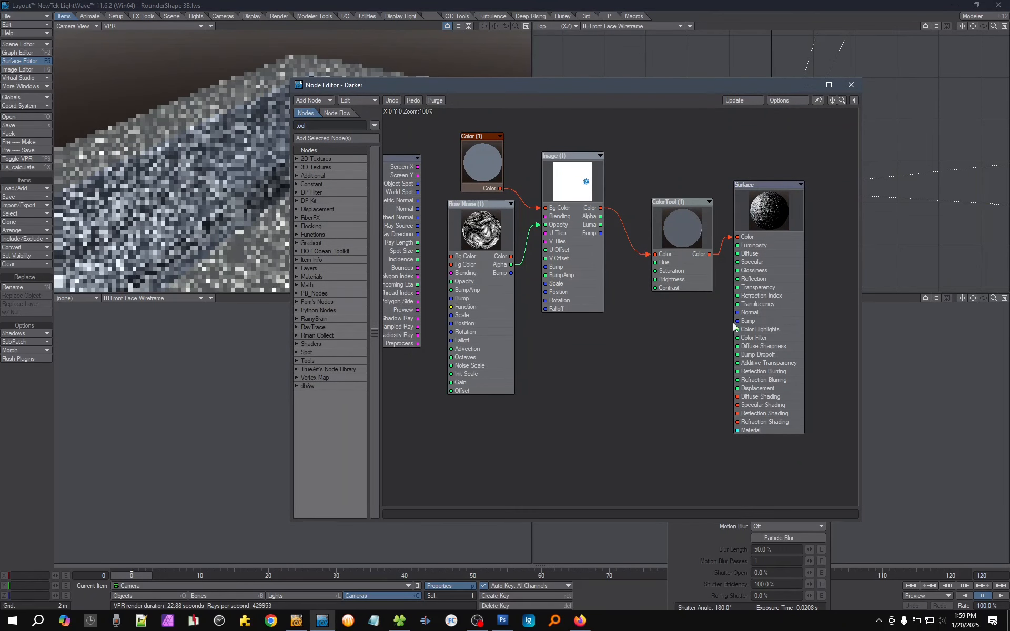
{"action": "left_click_drag", "start_coordinate": [511, 84], "coordinate": [638, 72]}
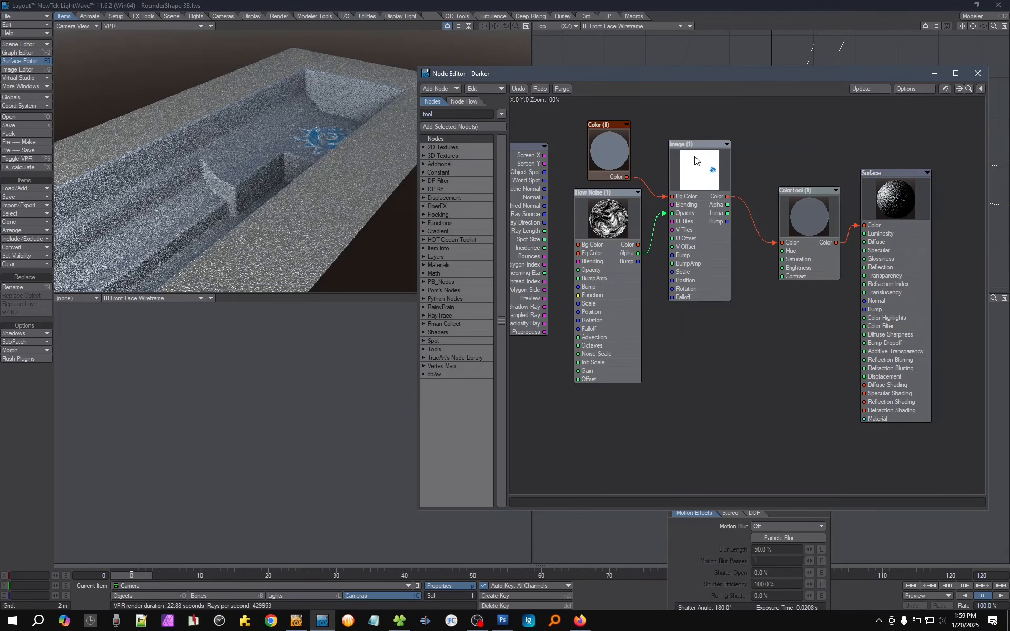
{"action": "mouse_move", "coordinate": [695, 158]}
{"action": "left_mouse_down"}
{"action": "mouse_move", "coordinate": [721, 164]}
{"action": "mouse_move", "coordinate": [703, 162]}
{"action": "left_mouse_up"}
{"action": "double_click", "coordinate": [710, 174]}
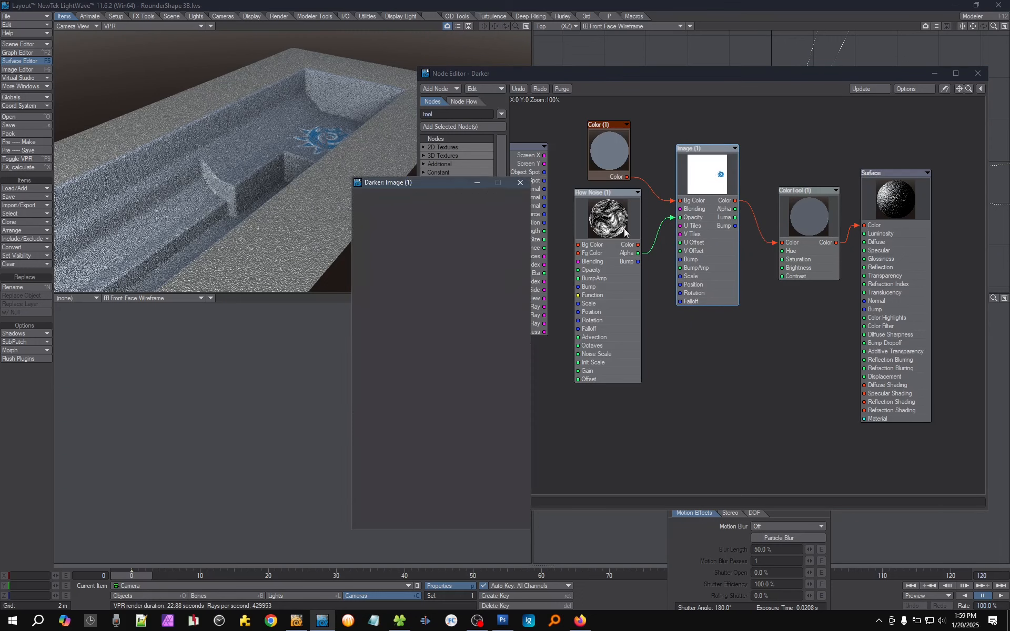
Try RounderShape 3B LW .png in the Image node and switch back to RounderShape 3B LW 16.png.
{"action": "left_click", "coordinate": [515, 207]}
{"action": "left_click", "coordinate": [517, 201]}
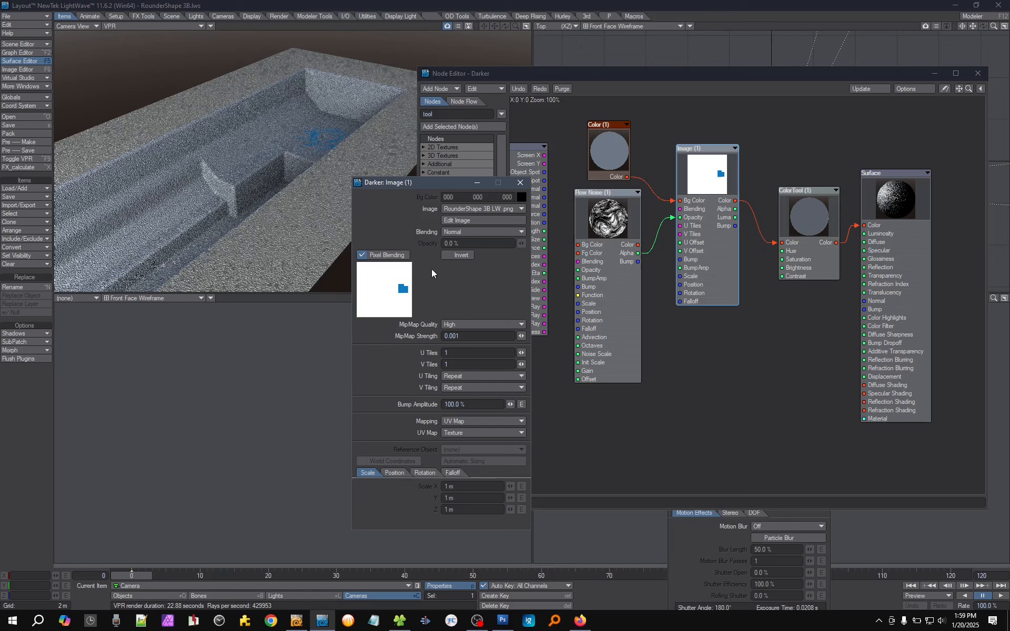
{"action": "left_click", "coordinate": [484, 208]}
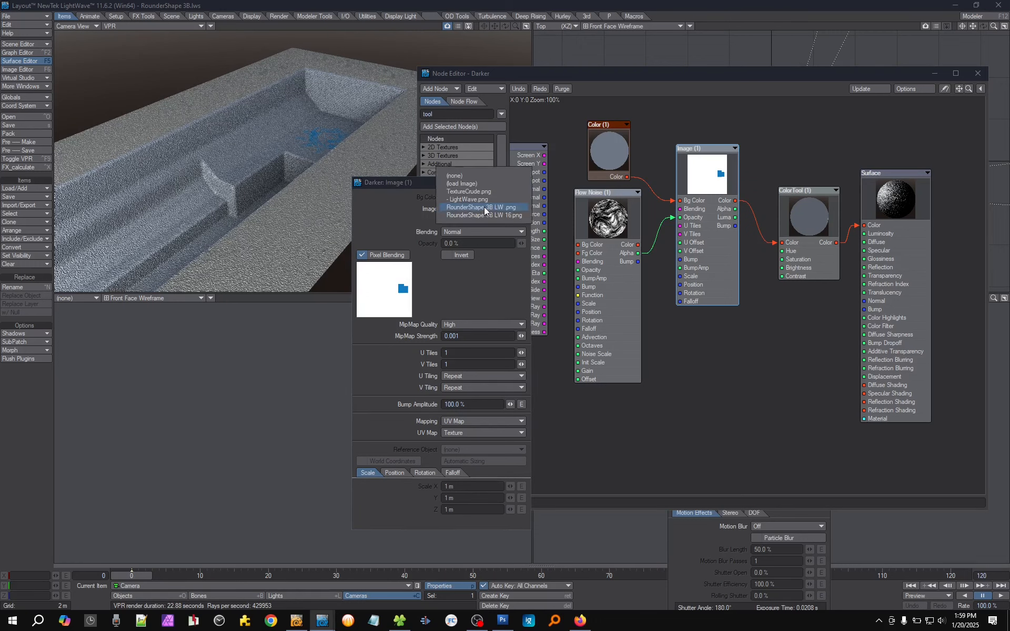
{"action": "left_click", "coordinate": [485, 213]}
{"action": "left_click", "coordinate": [517, 183]}
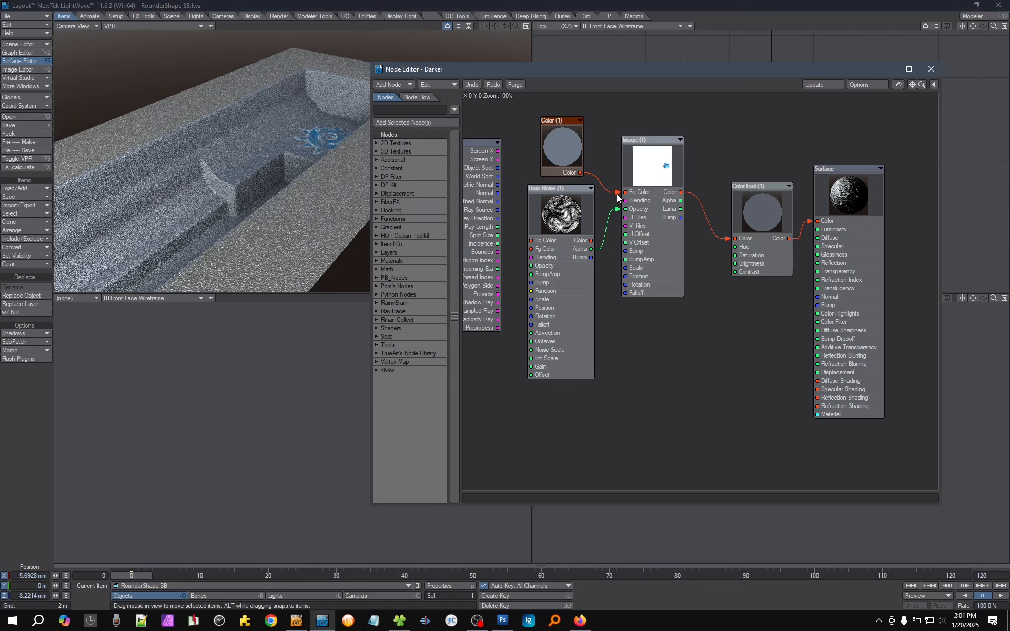
Disconnect the Color node from the Image node's Bg Color input and reconnect it.
{"action": "left_click_drag", "start_coordinate": [618, 194], "coordinate": [655, 254]}
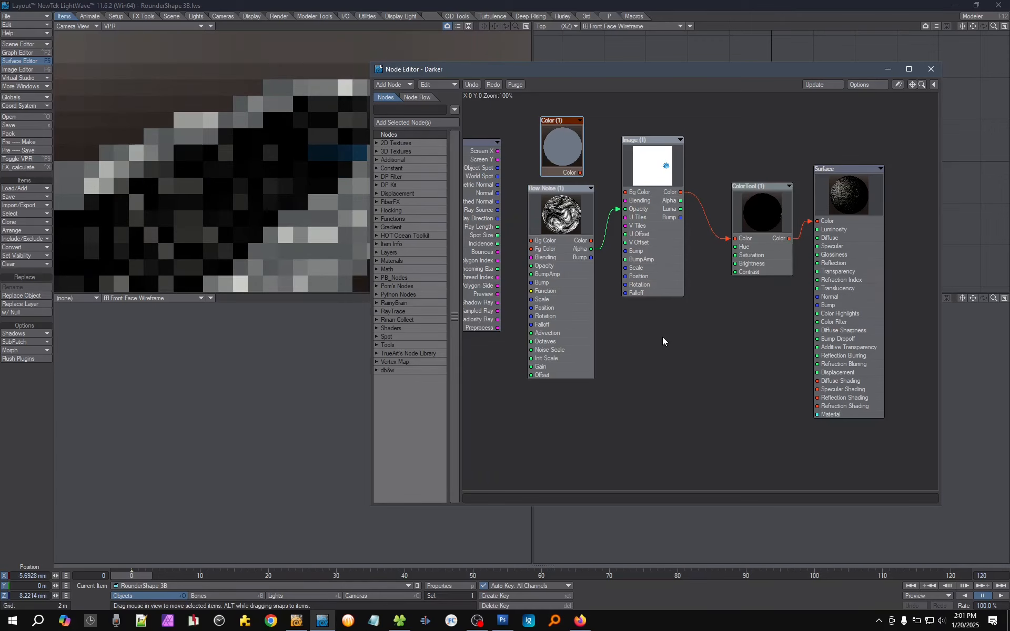
{"action": "left_click_drag", "start_coordinate": [580, 173], "coordinate": [625, 192]}
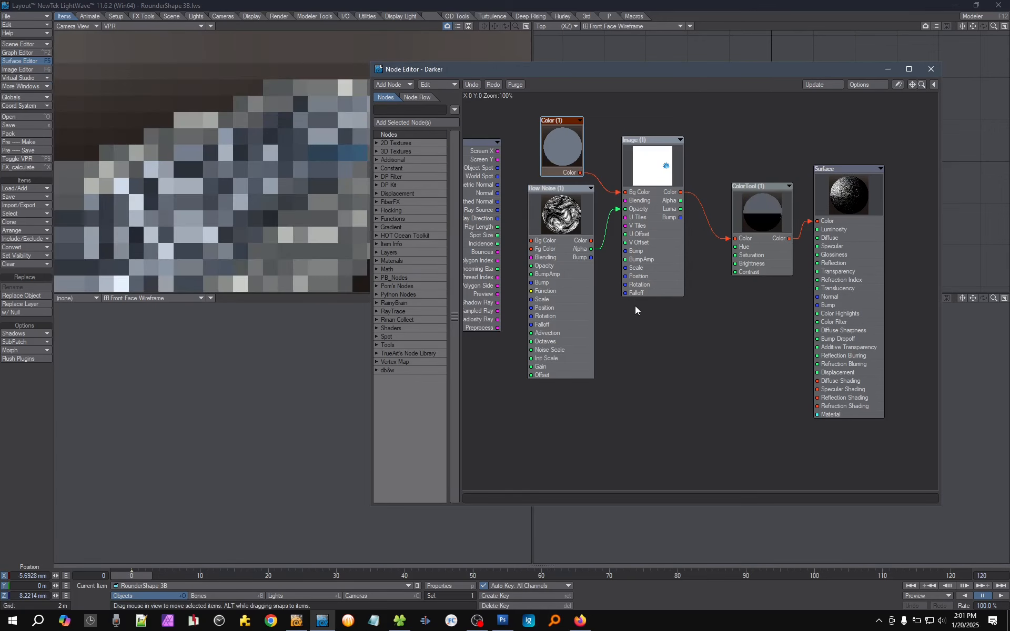
{"action": "left_click", "coordinate": [666, 176]}
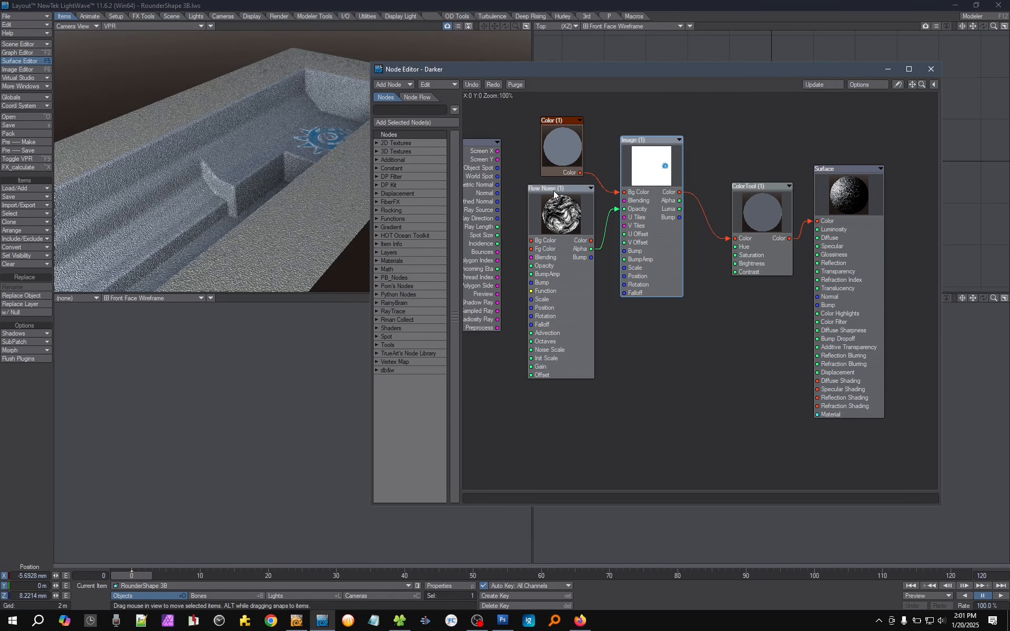
Disconnect the Flow Noise Alpha from the Image node's Opacity input, reconnect it and close the node network.
{"action": "left_click_drag", "start_coordinate": [557, 192], "coordinate": [549, 198]}
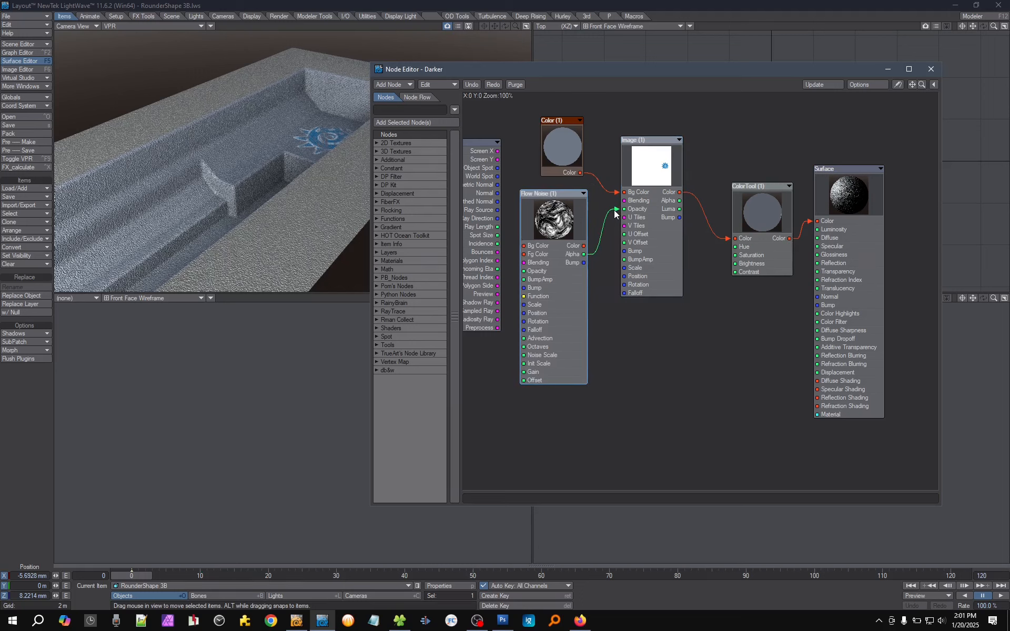
{"action": "left_click_drag", "start_coordinate": [616, 209], "coordinate": [618, 219]}
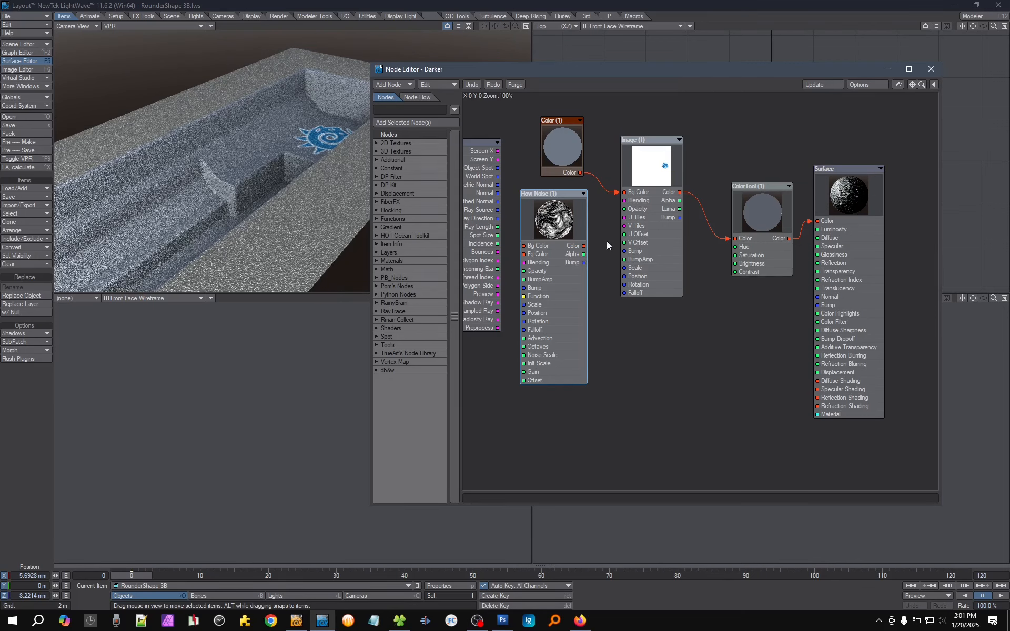
{"action": "left_click_drag", "start_coordinate": [584, 254], "coordinate": [631, 211]}
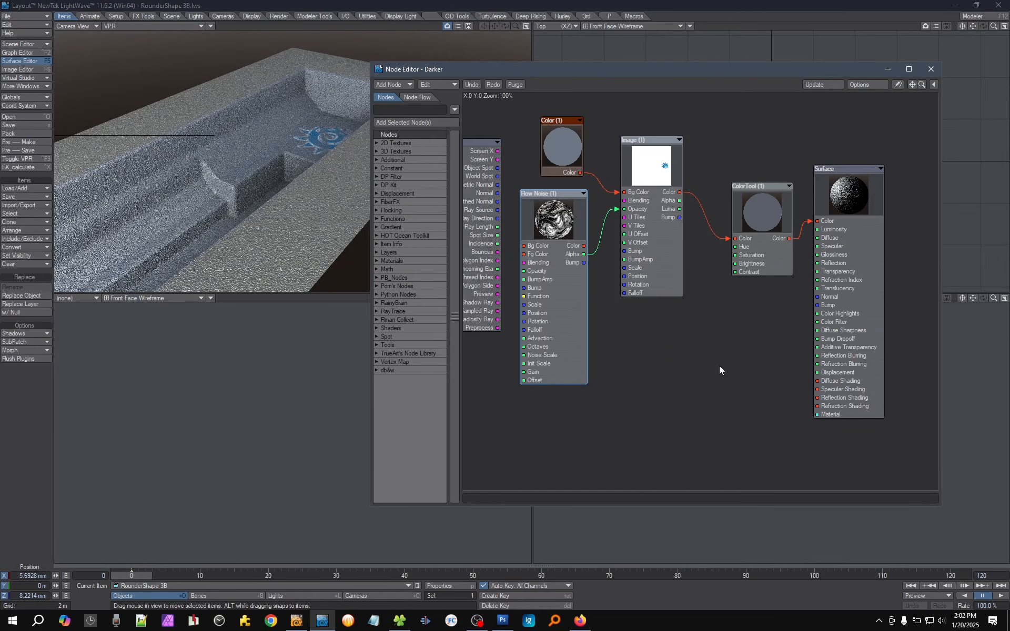
{"action": "left_click", "coordinate": [931, 69]}
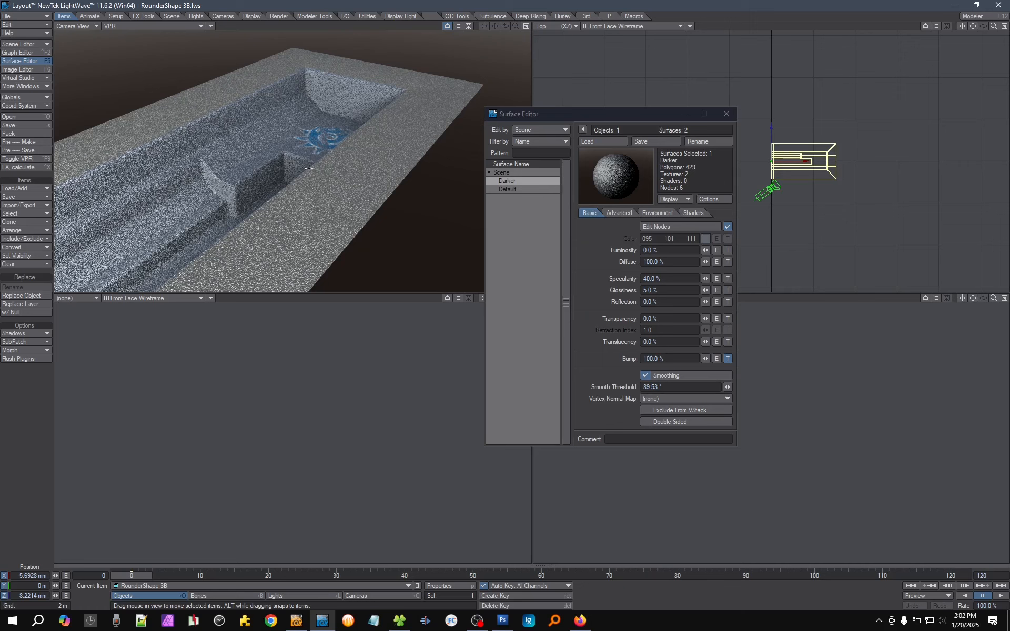
Set the camera's lens focal length to 50 mm and raise it to 65 mm.
{"action": "left_click", "coordinate": [381, 596]}
{"action": "left_click", "coordinate": [456, 586]}
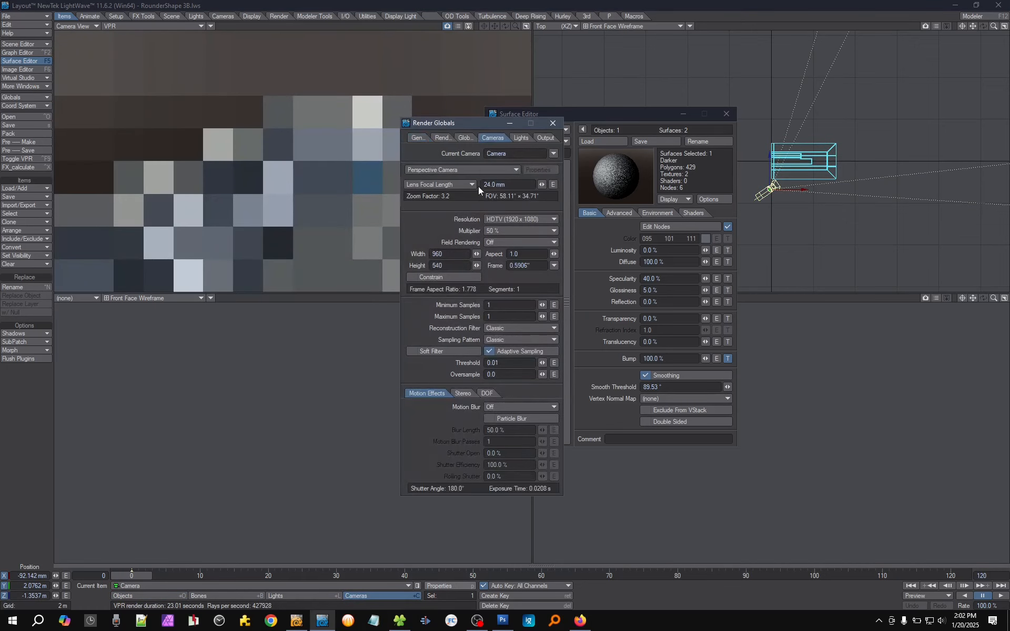
{"action": "left_click_drag", "start_coordinate": [464, 126], "coordinate": [522, 159]}
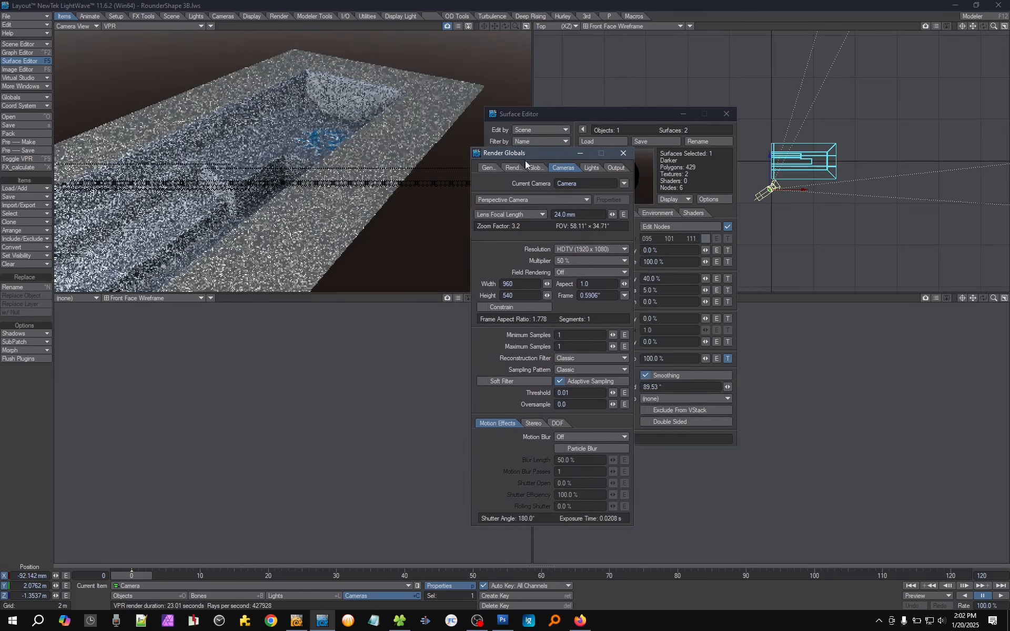
{"action": "left_click", "coordinate": [565, 216]}
{"action": "type", "text": "50"}
{"action": "key", "text": "Return"}
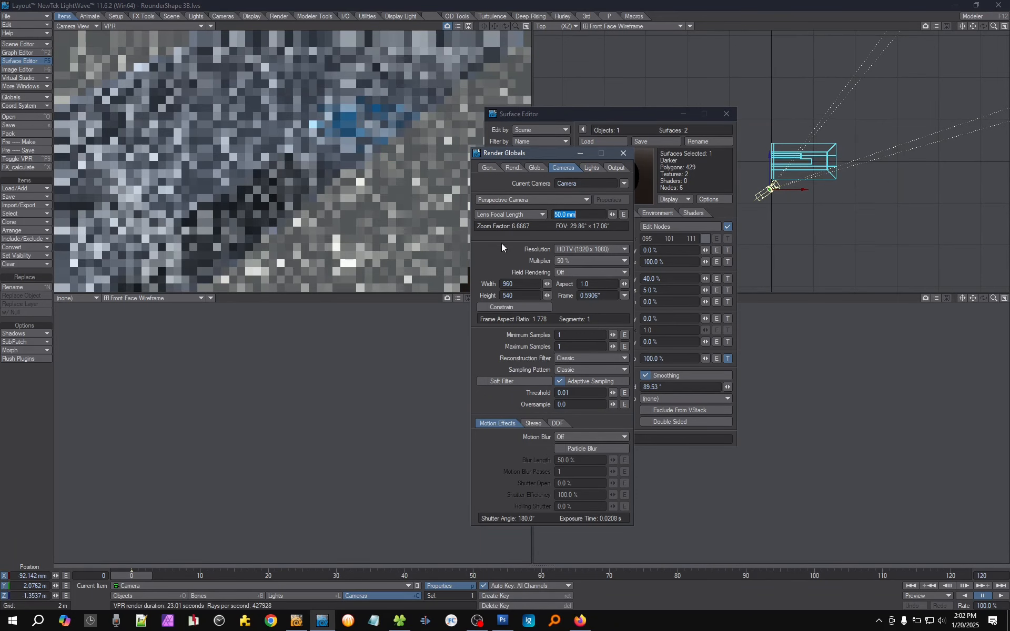
{"action": "type", "text": "65"}
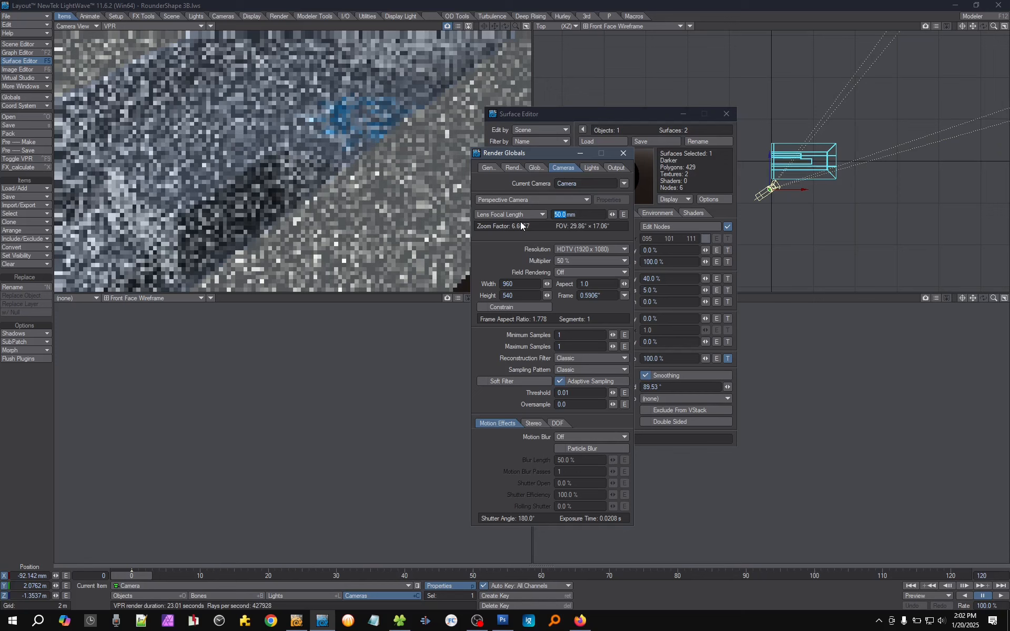
{"action": "key", "text": "Return"}
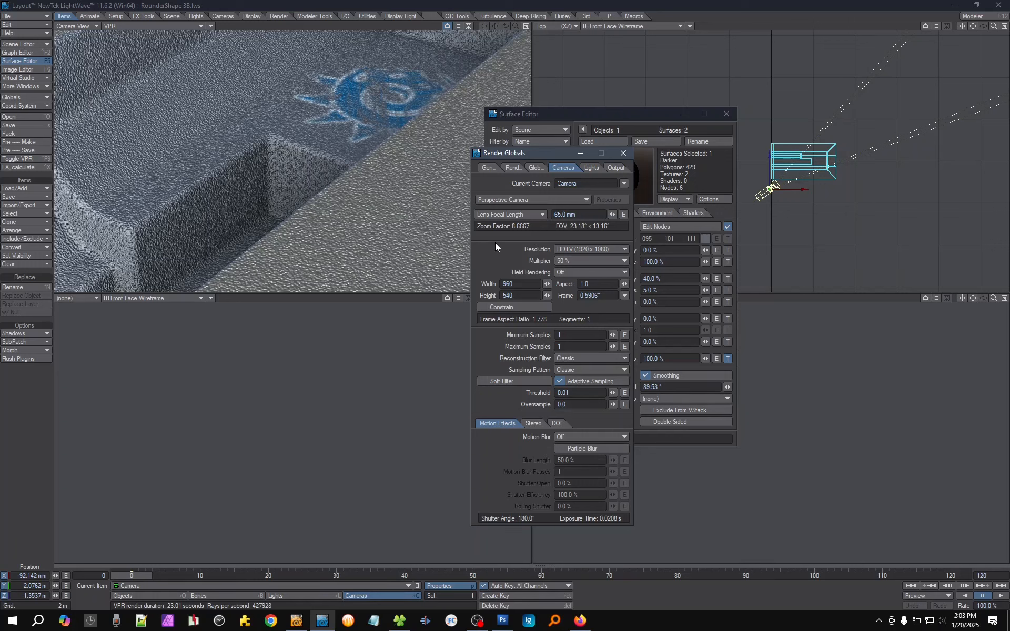
{"action": "left_click", "coordinate": [623, 153]}
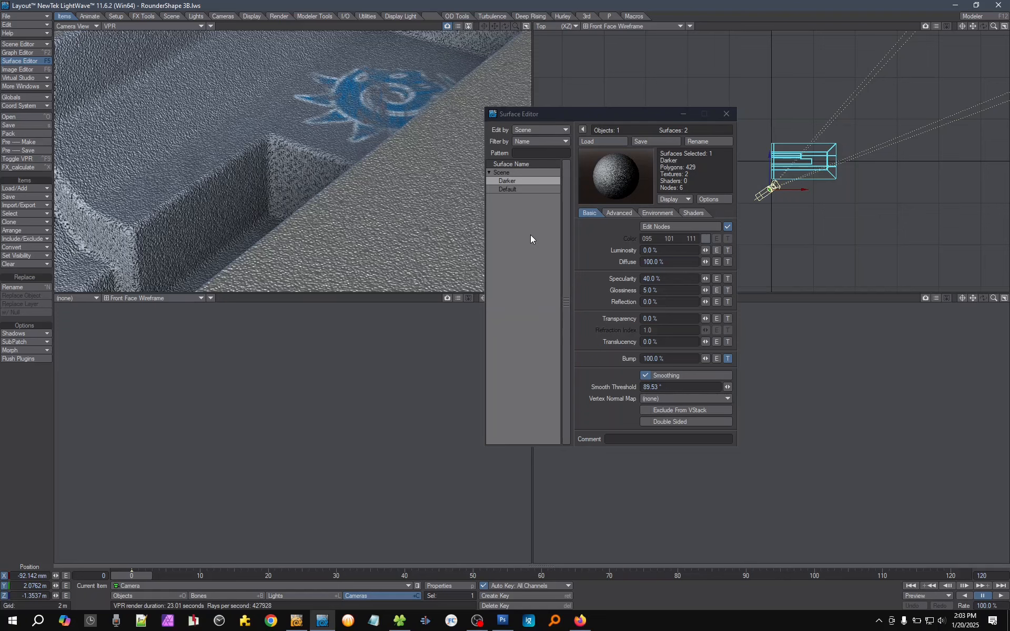
Examine the Darker surface's color and bump textures, toggling its node network to compare the two setups.
{"action": "left_click", "coordinate": [725, 228]}
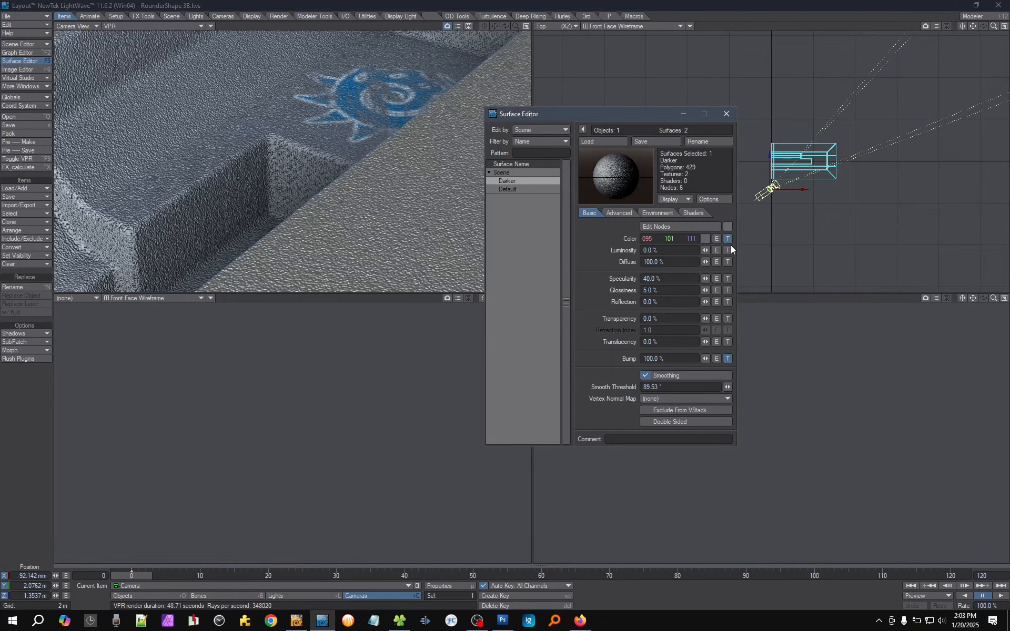
{"action": "left_click", "coordinate": [727, 239]}
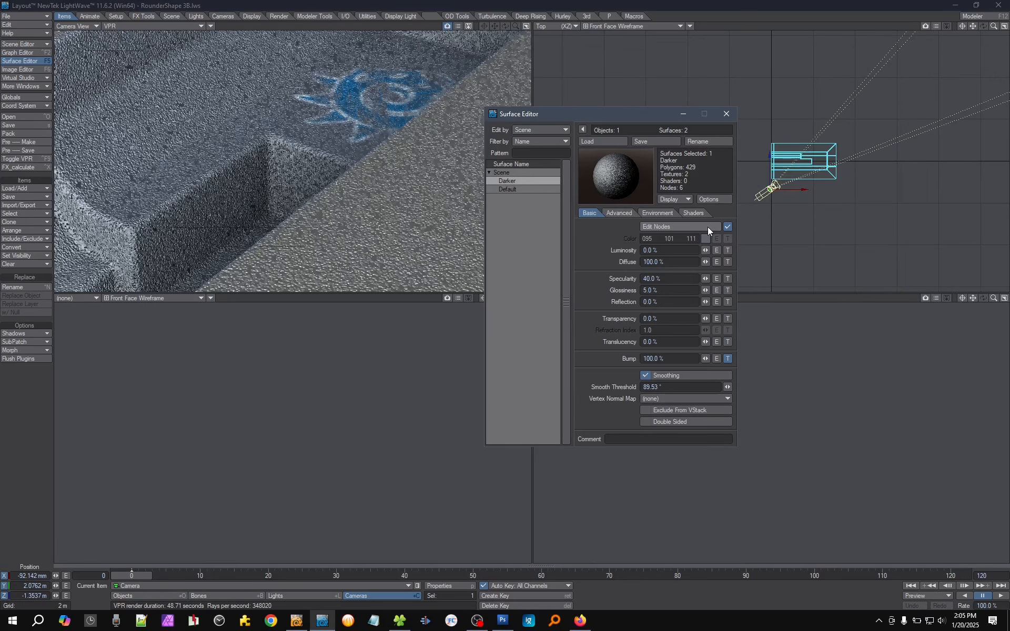
{"action": "left_click", "coordinate": [728, 359]}
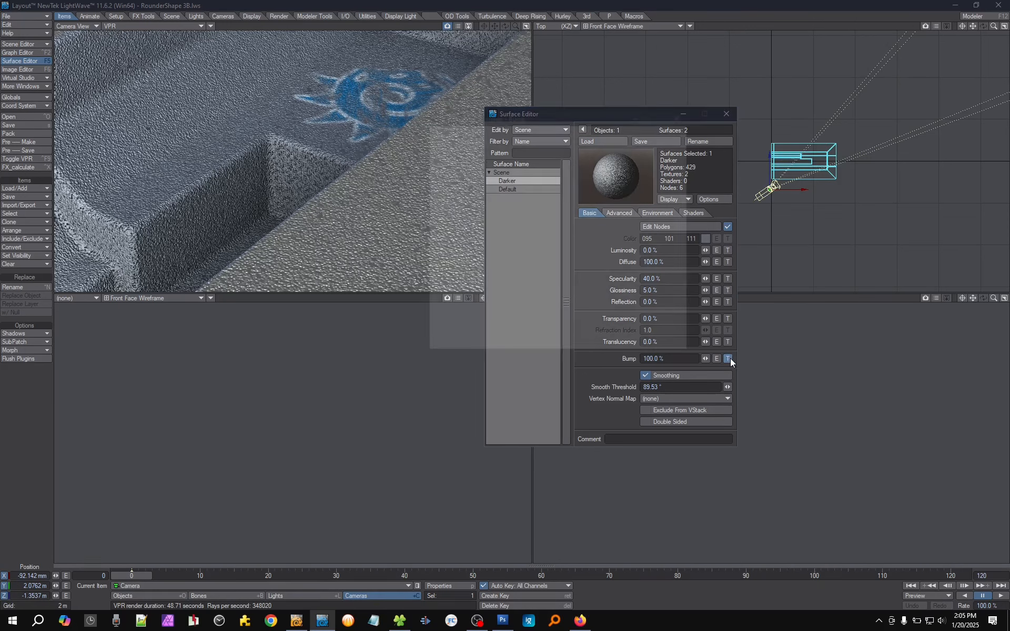
{"action": "left_click", "coordinate": [682, 111]}
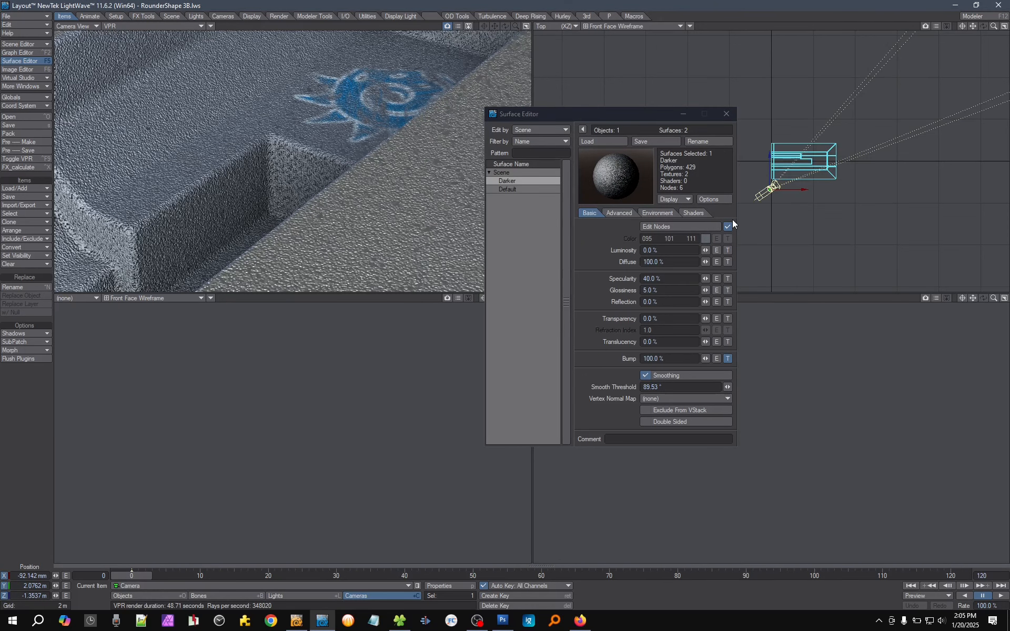
{"action": "left_click", "coordinate": [727, 226]}
{"action": "left_click", "coordinate": [929, 61]}
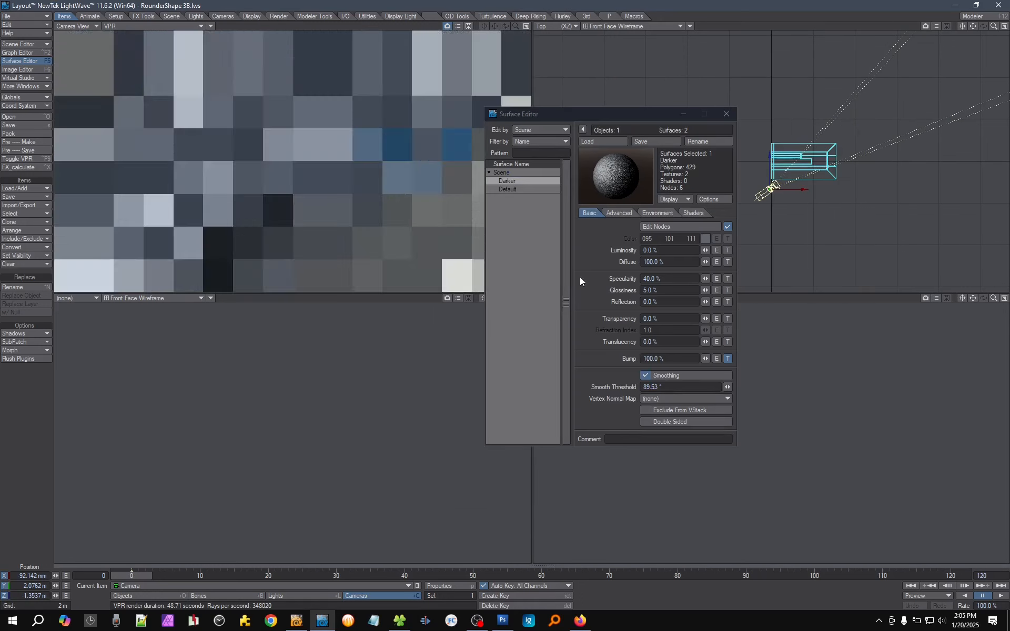